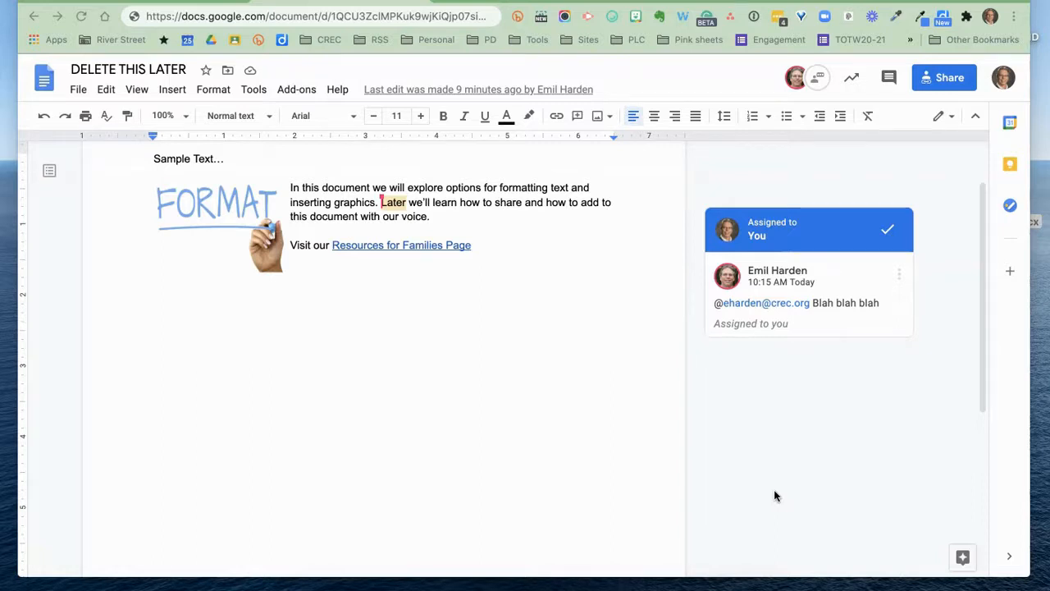
Insert "L;jk asdlfkj" before "Visit our" and ";lkj asdlkj fl;kj" after "learn how" in the first paragraph.
click(436, 215)
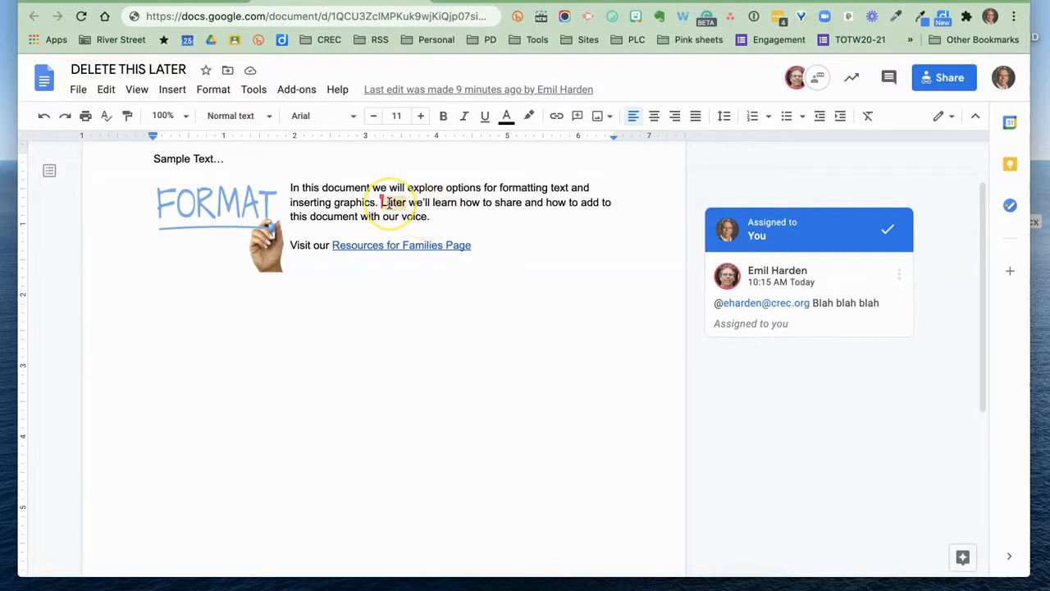
text(L;jk asdlfkj)
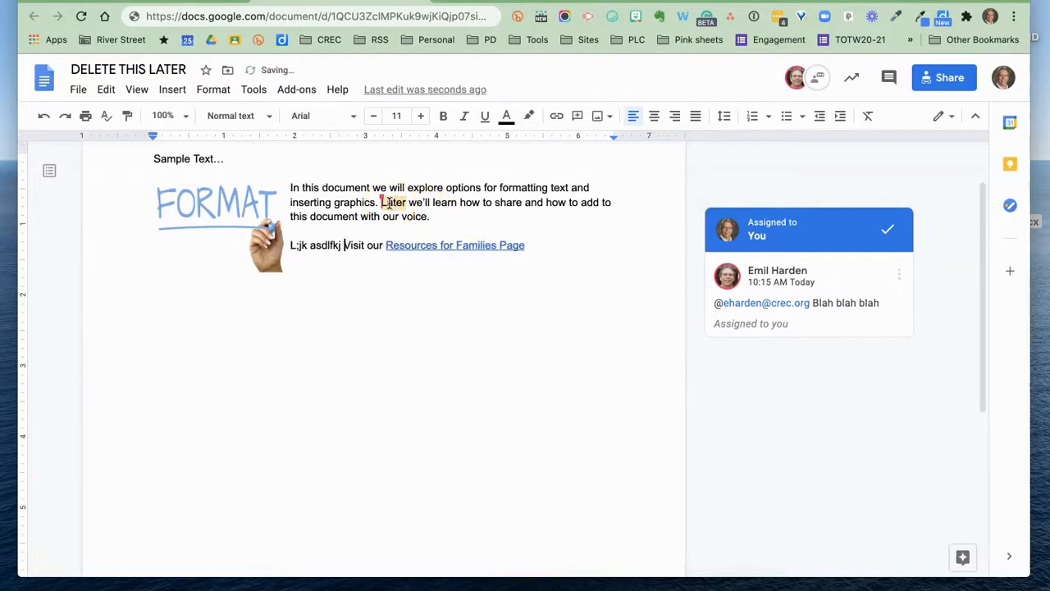
click(484, 202)
text(;lkj asdlkj fl;kj)
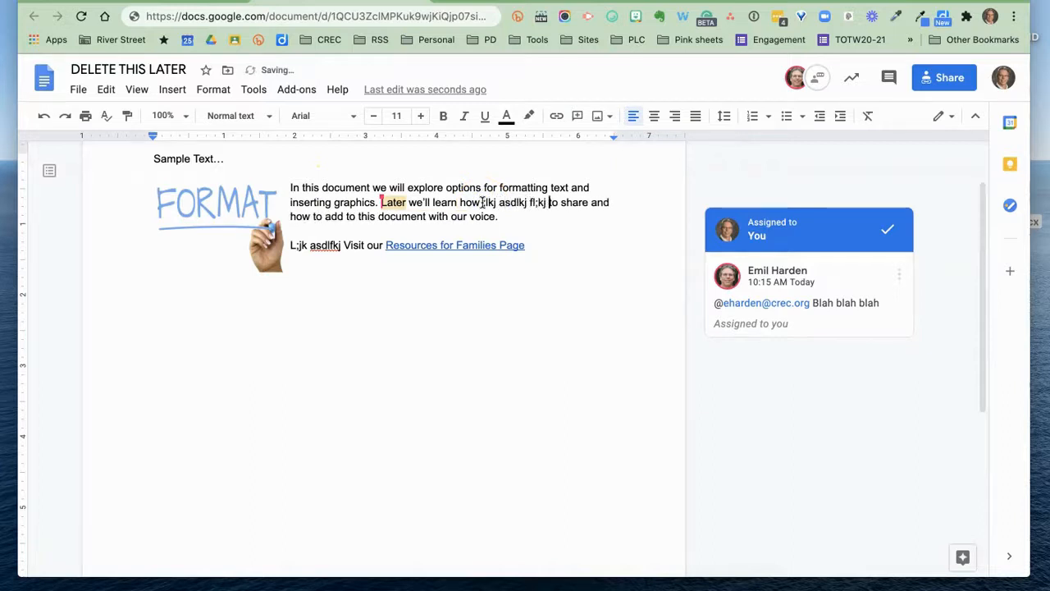
Add a line reading ";alkjs df;lkj ;lkjas lkj" below the Resources for Families Page link.
click(569, 246)
key(Return)
text(;alkjs df;lkj ;lkjas lkj)
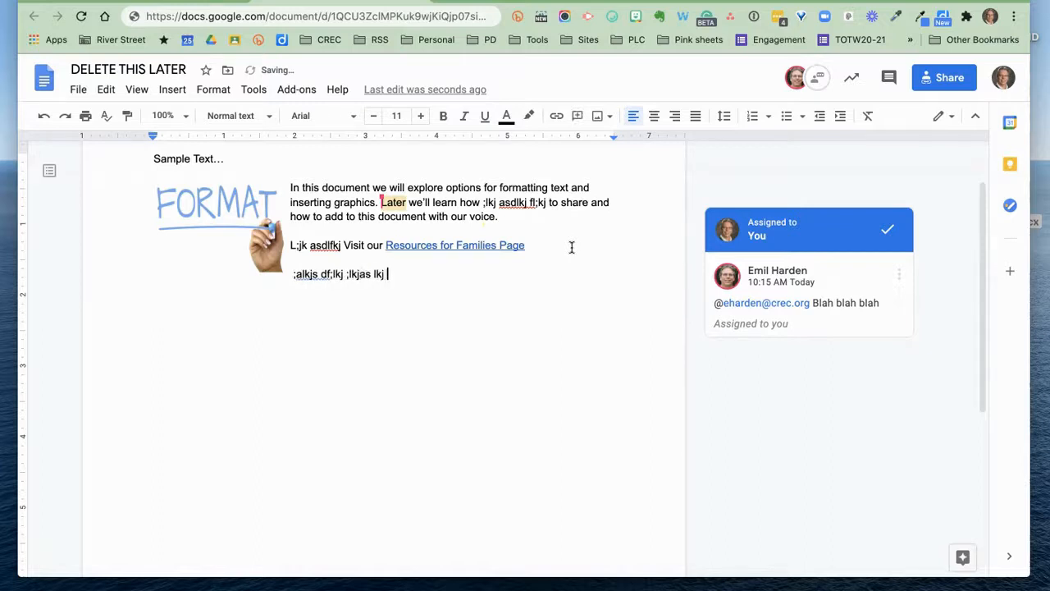
click(449, 366)
click(426, 417)
click(314, 294)
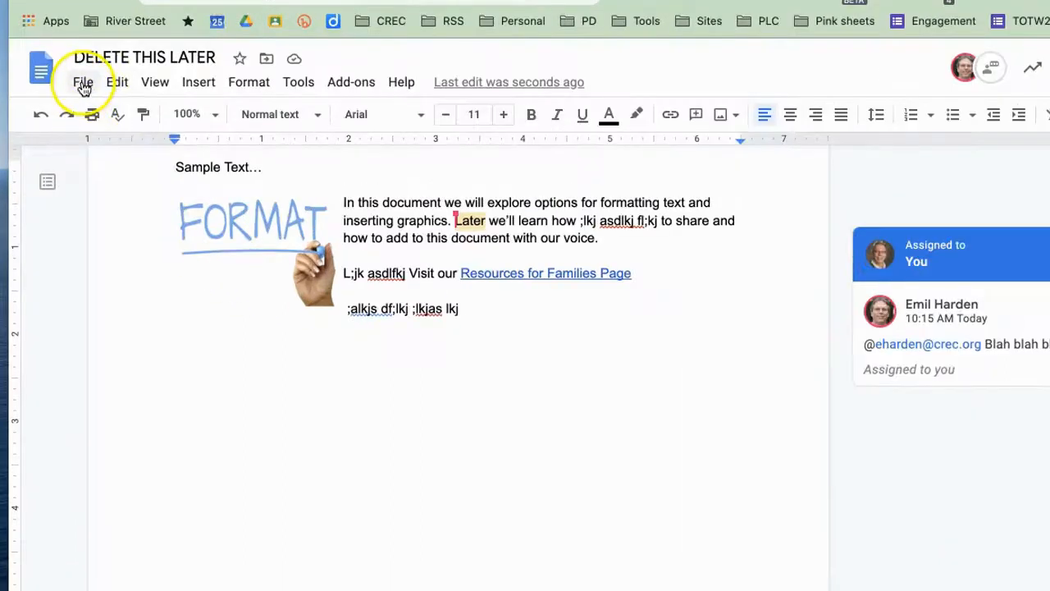
Restore the November 29, 10:12 AM version from the detailed versions in the document's version history.
click(83, 84)
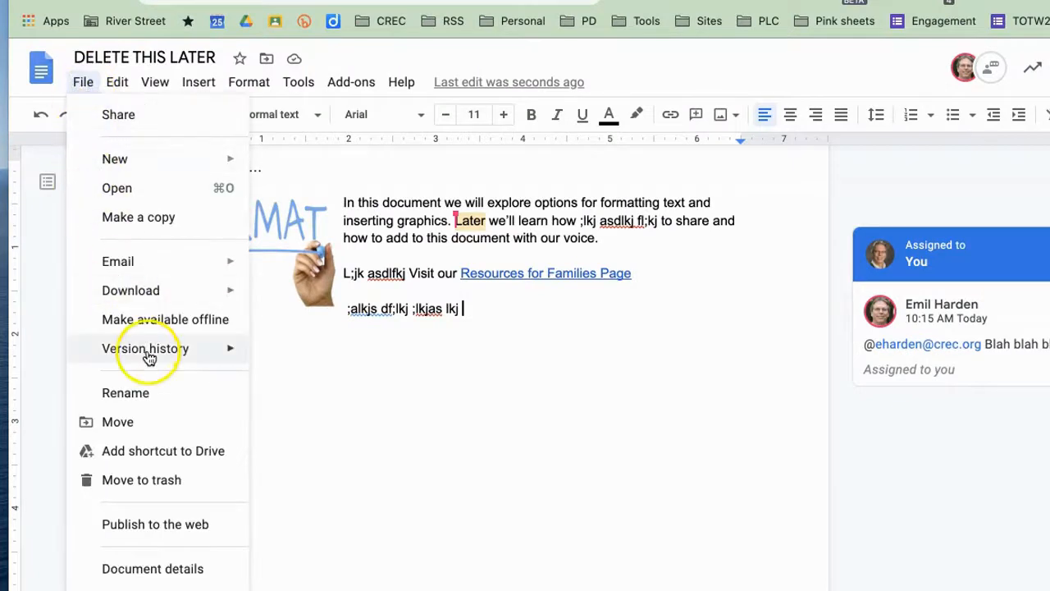
mouse_move(148, 356)
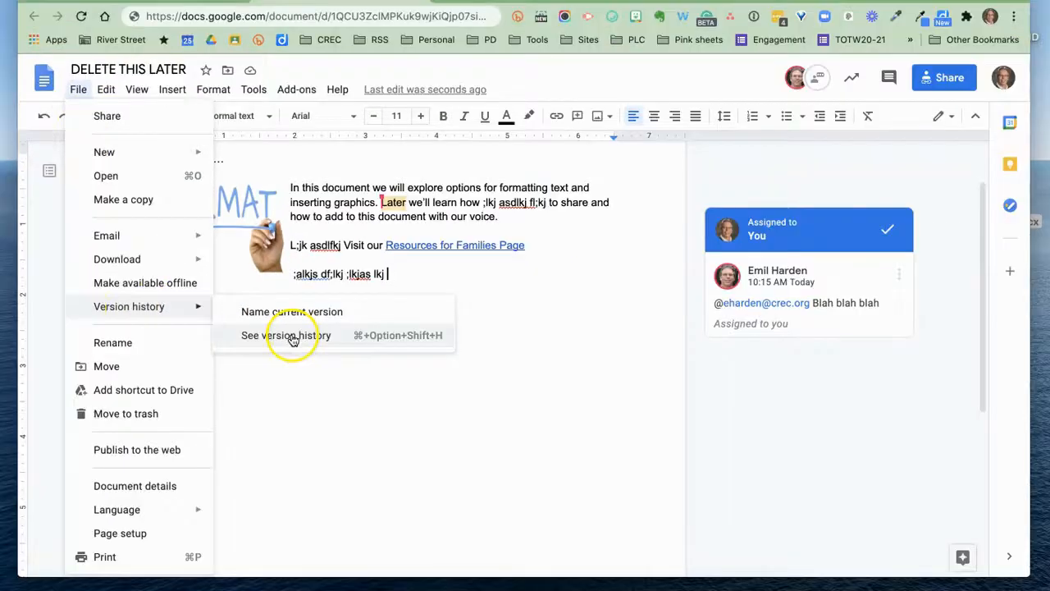
click(348, 387)
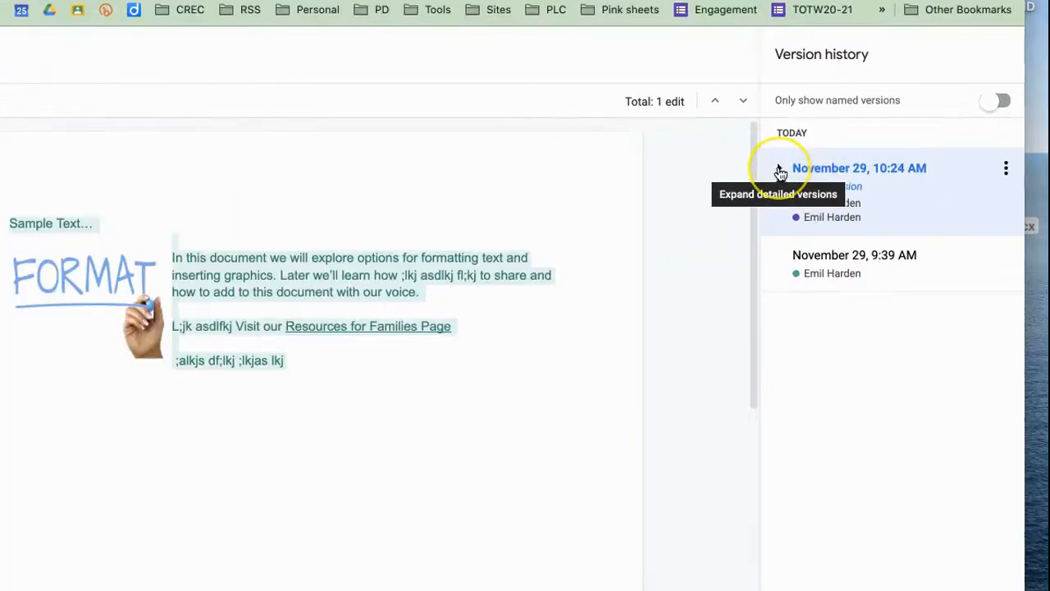
click(780, 171)
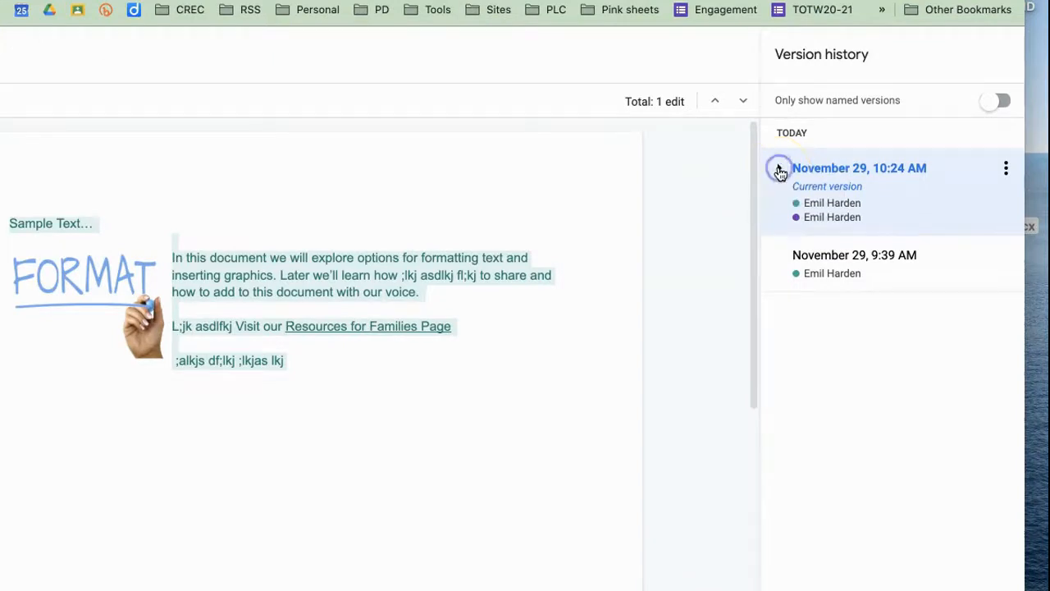
mouse_move(1016, 312)
mouse_down()
mouse_move(994, 462)
mouse_move(996, 315)
mouse_up()
click(839, 245)
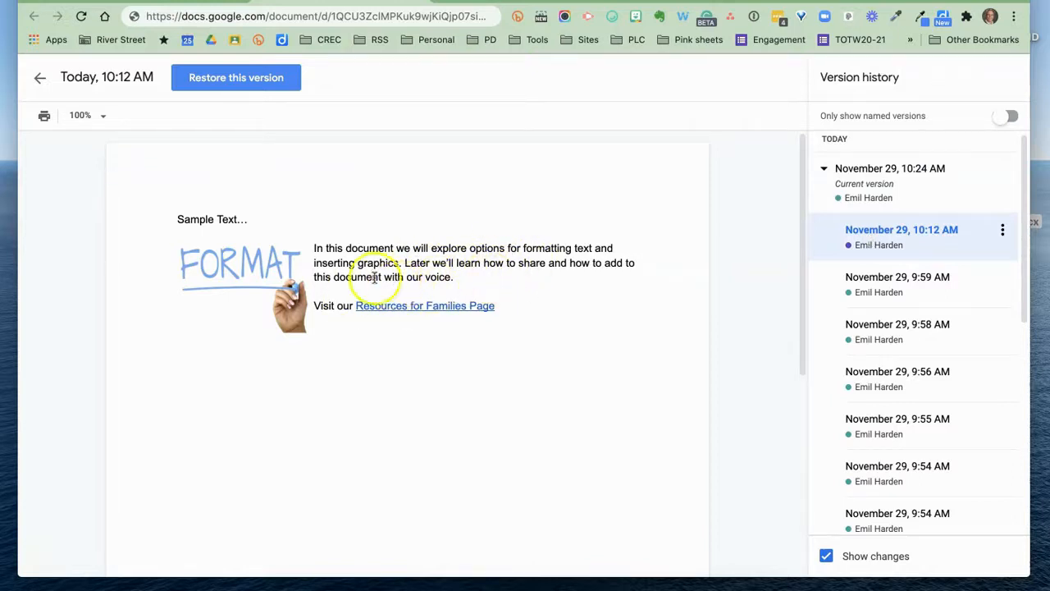
click(236, 78)
click(675, 348)
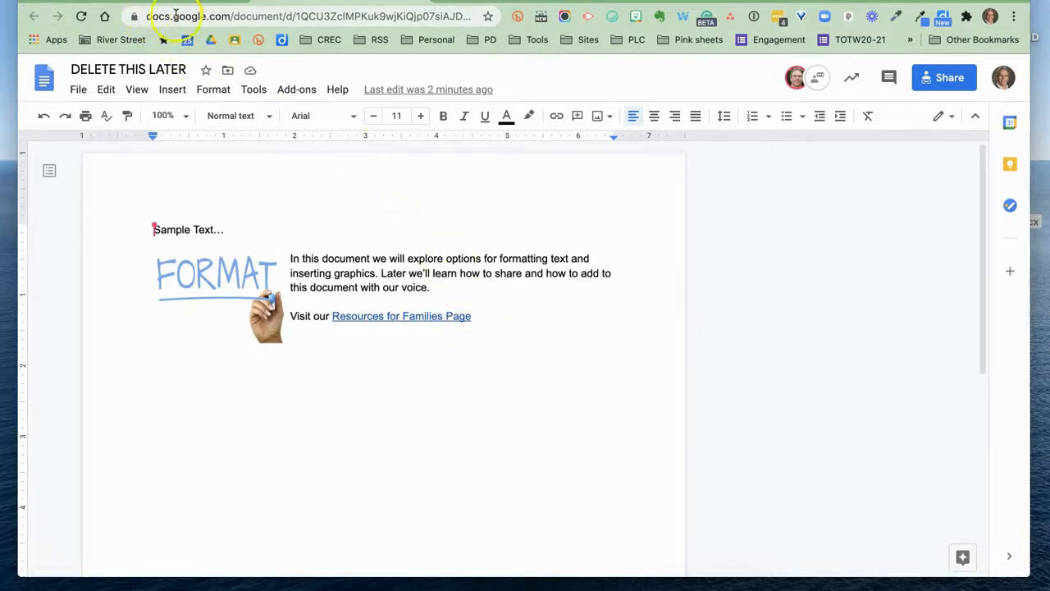
Replace "edit" at the end of the document's URL with "copy" to make a forced-copy link.
click(307, 16)
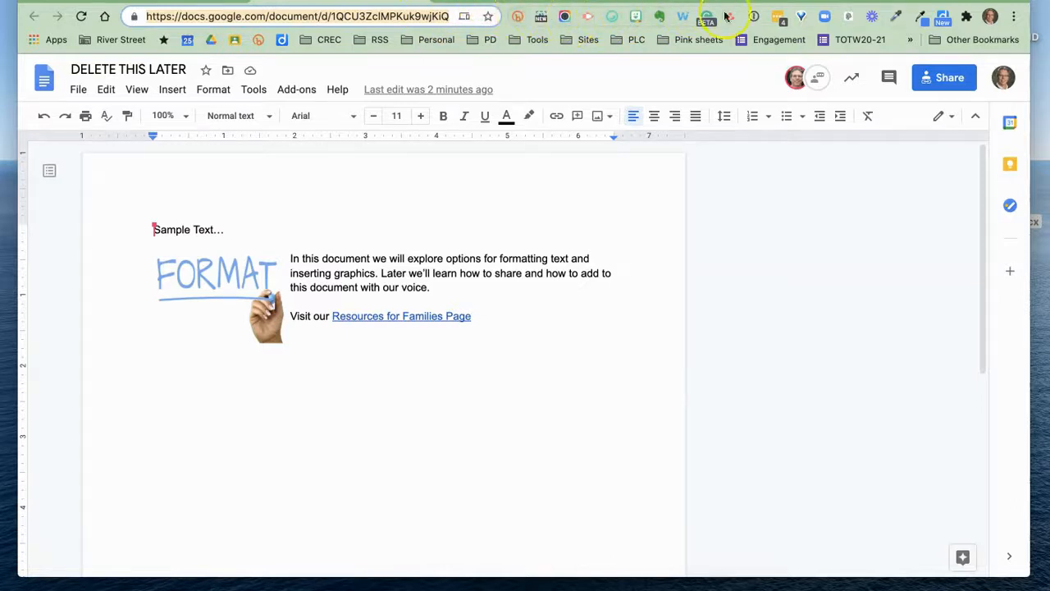
click(445, 16)
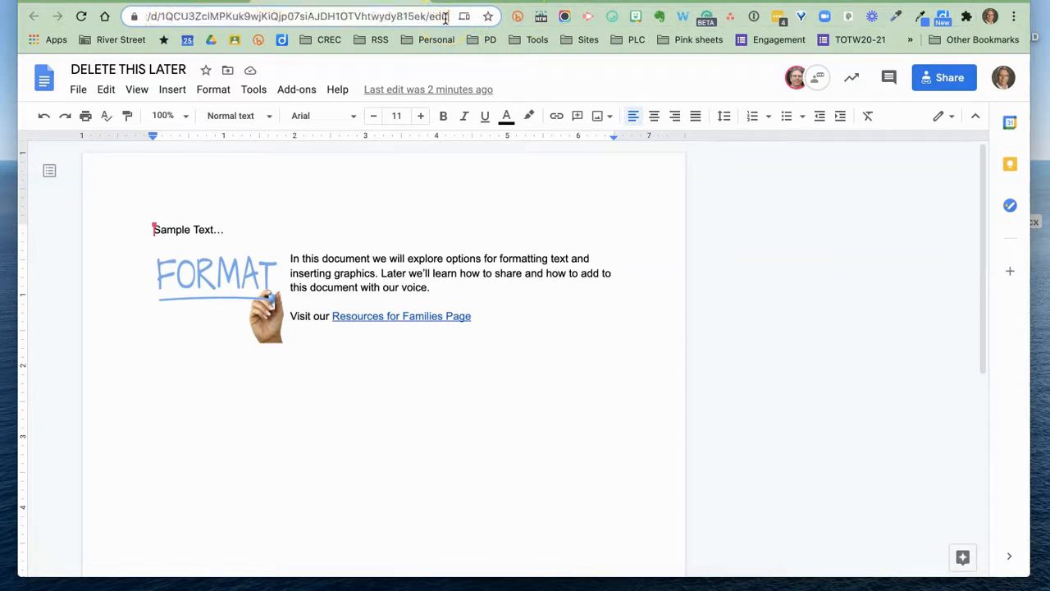
click(438, 16)
key(BackSpace)
key(BackSpace)
key(BackSpace)
key(BackSpace)
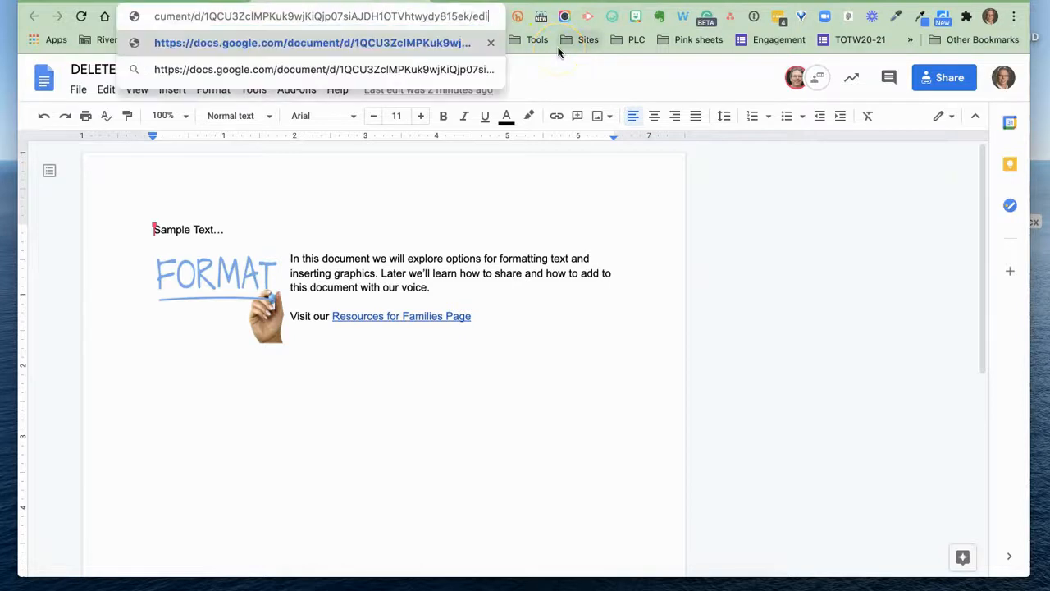
text(copy)
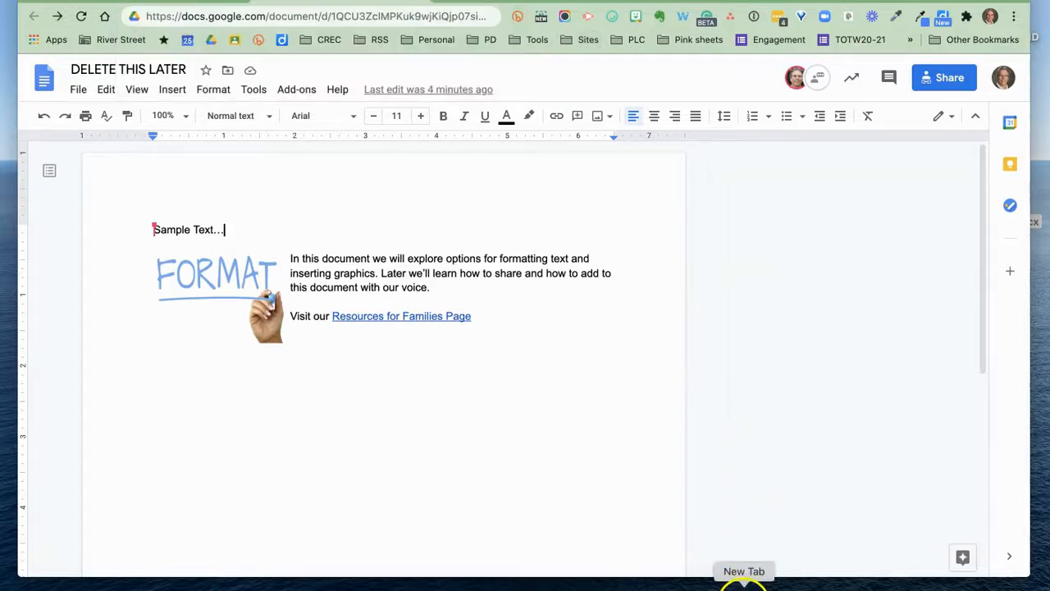
Open the document's copy link in the other browser profile's new tab and make a copy of DELETE THIS LATER.
click(744, 588)
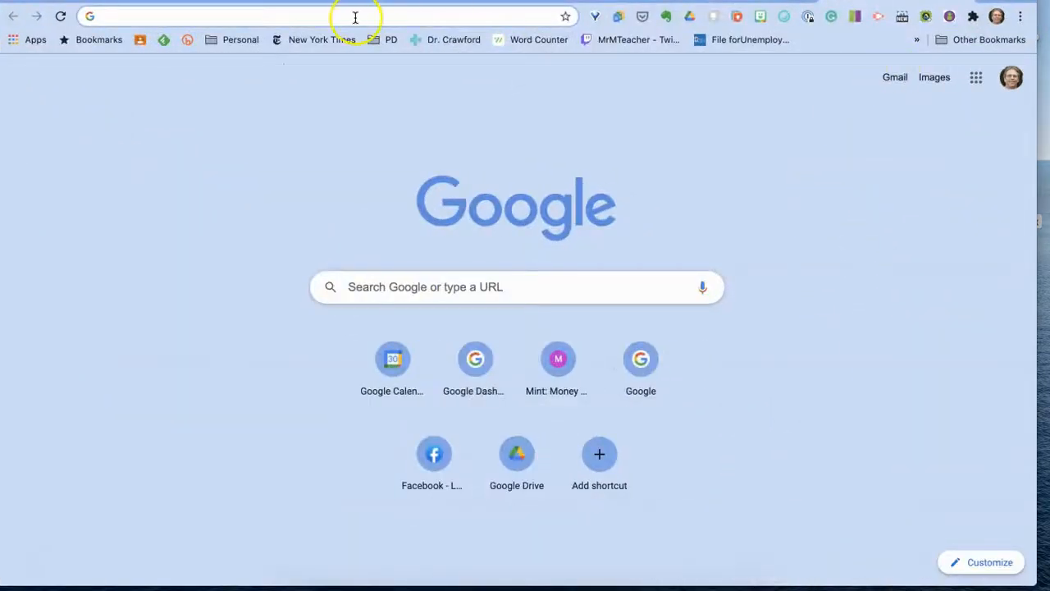
key(super+v)
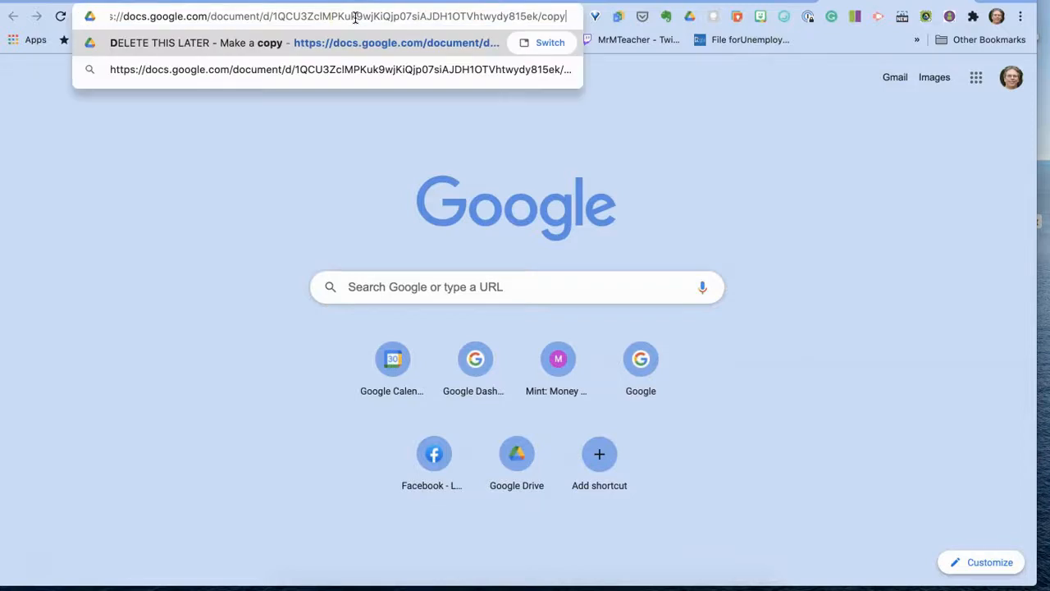
key(Return)
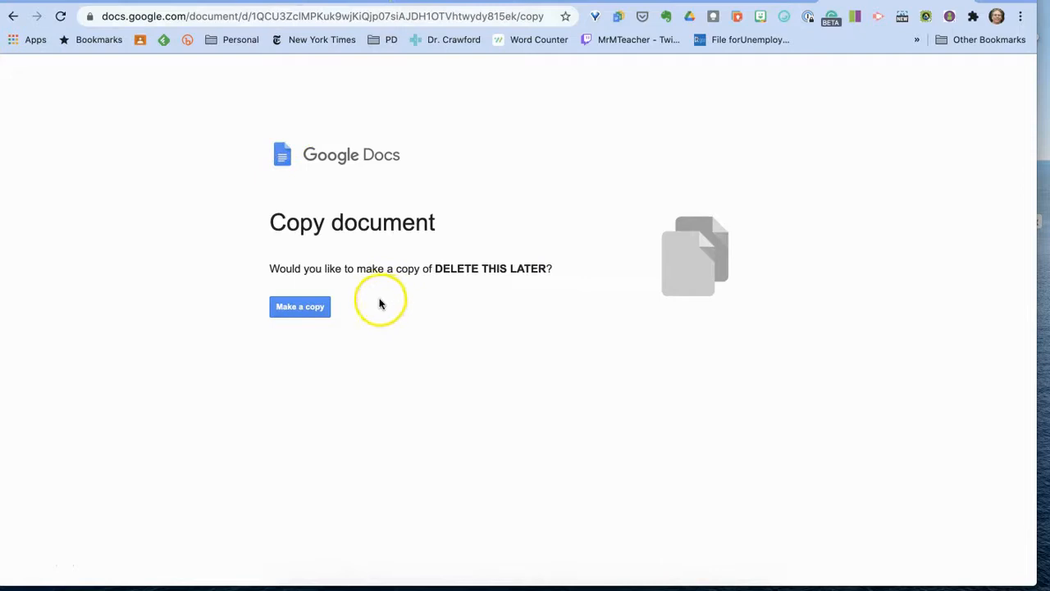
click(293, 312)
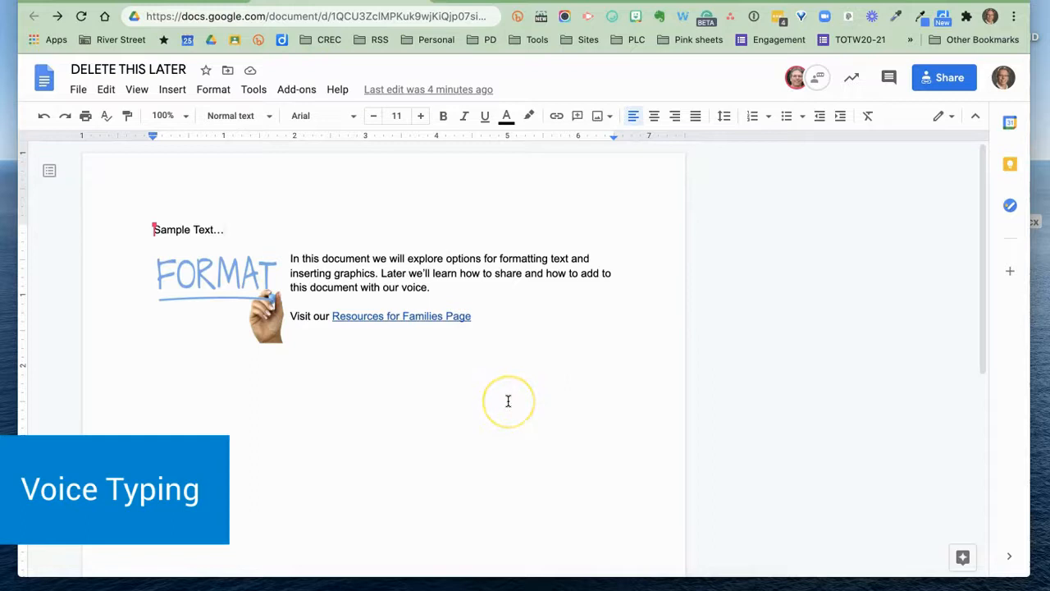
Add three line breaks after the Resources for Families Page link in the original document.
click(489, 316)
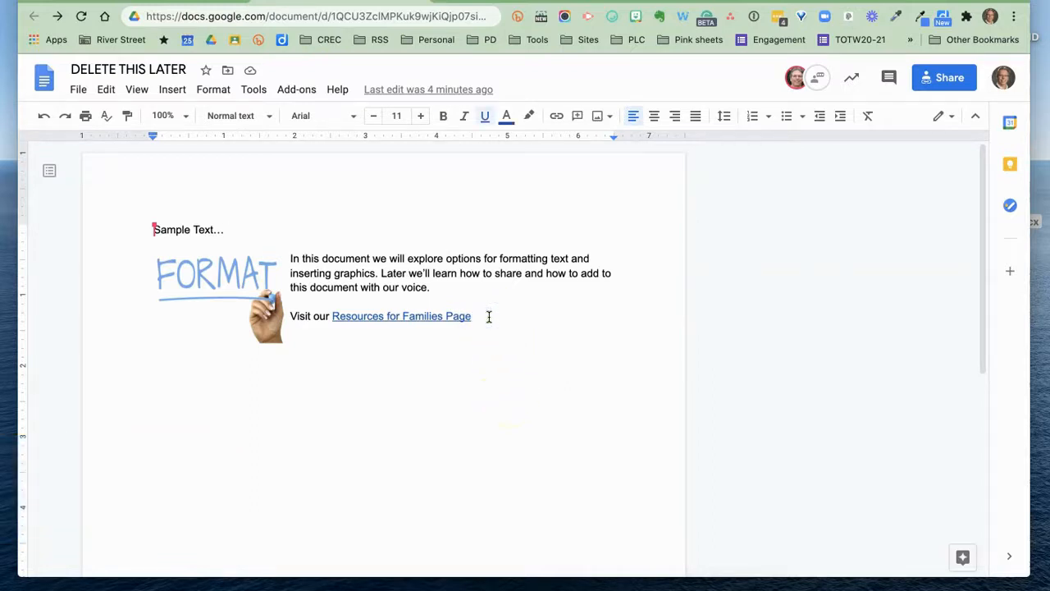
key(Return)
key(Return)
key(Return)
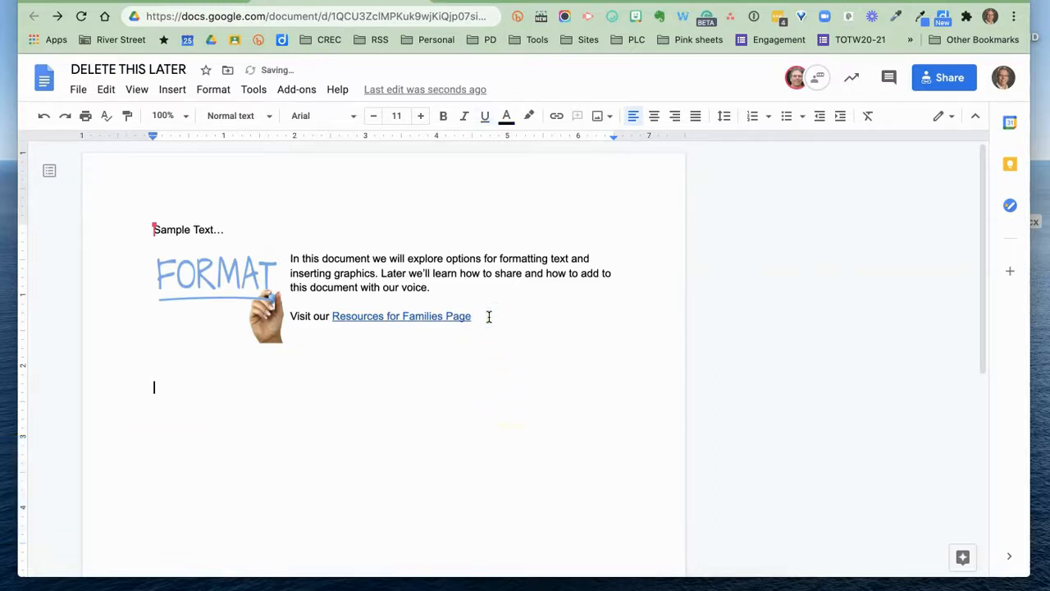
Dictate two paragraphs about formatting a document with voice typing, allowing microphone access, and stop the dictation.
click(256, 88)
click(301, 341)
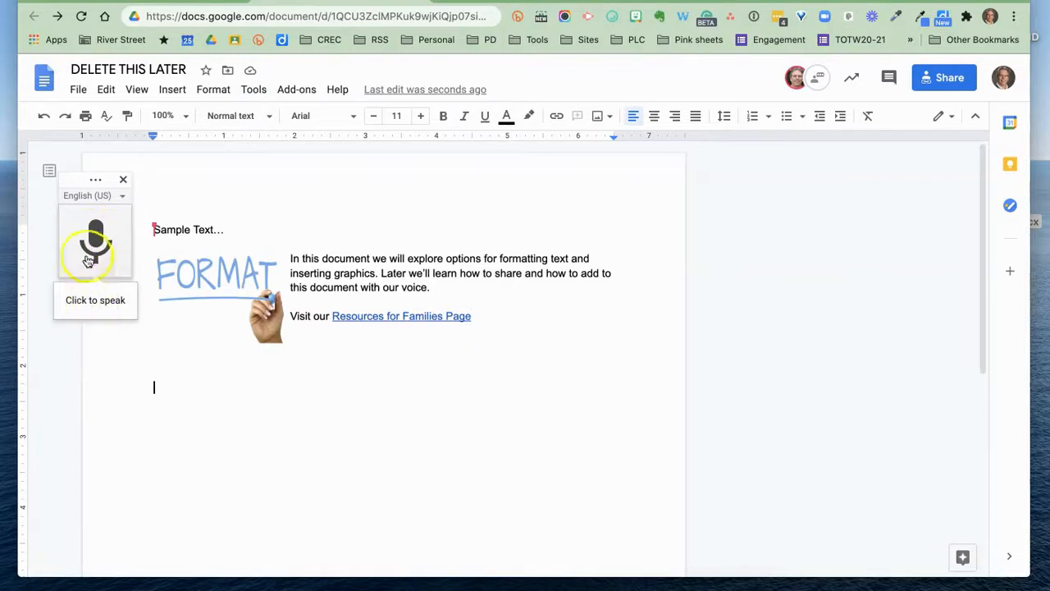
click(97, 237)
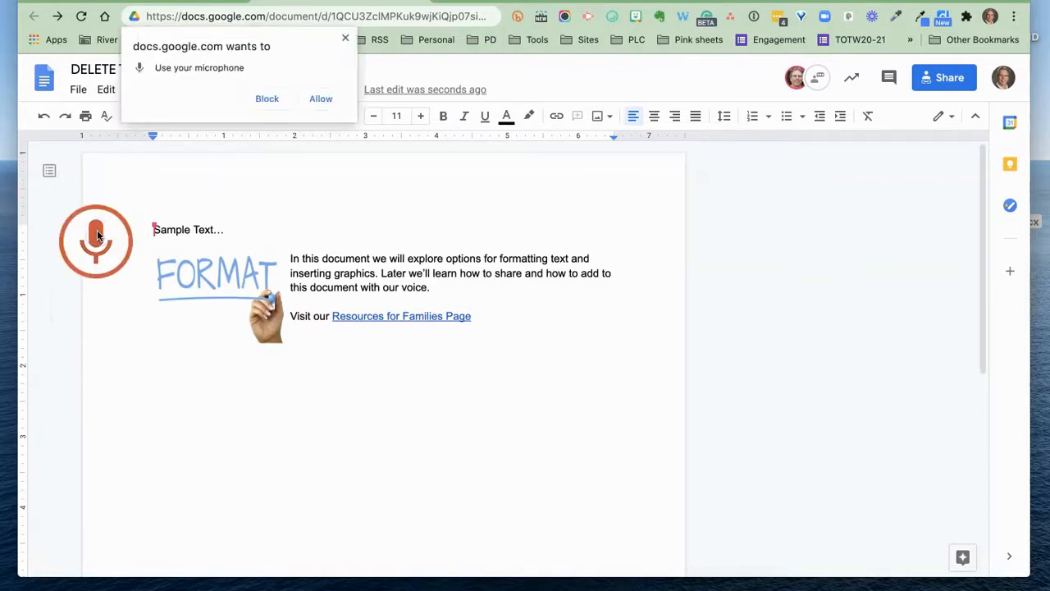
click(328, 99)
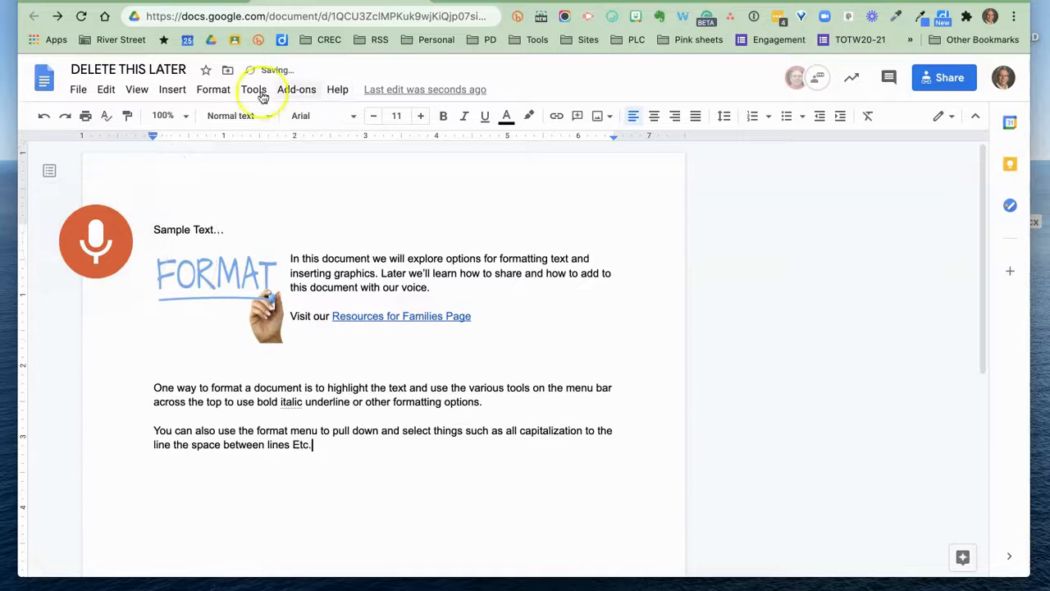
click(95, 246)
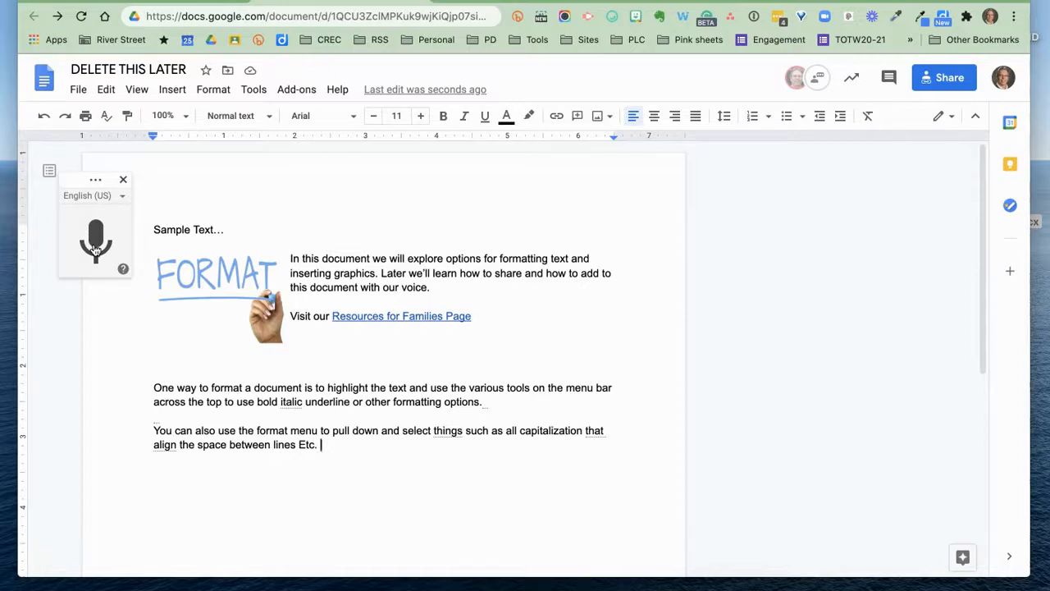
Insert commas after "bold" and "italic" in the first dictated paragraph.
click(279, 402)
text(,)
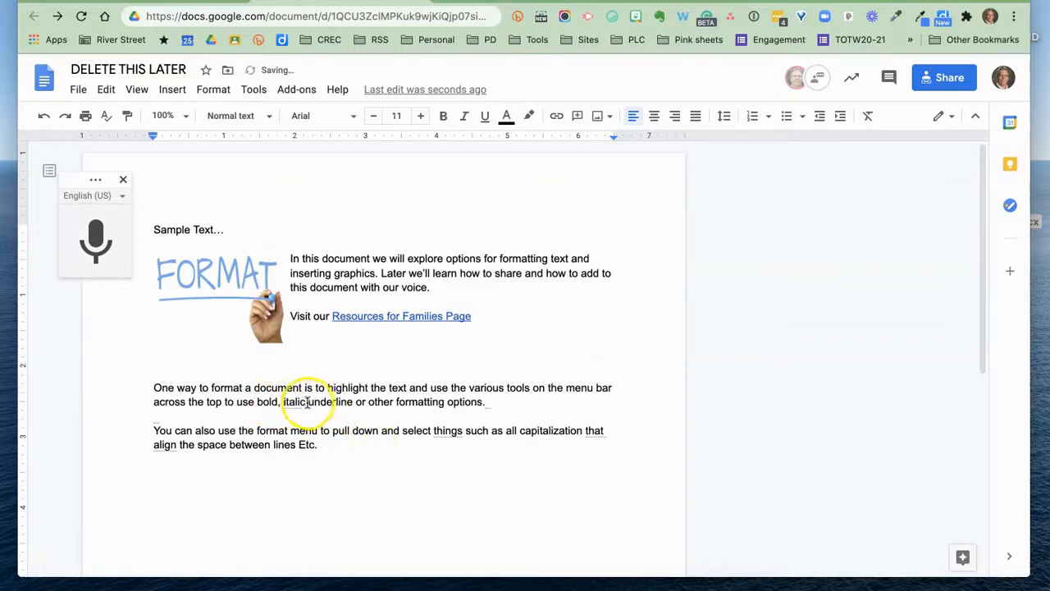
click(305, 403)
text(,)
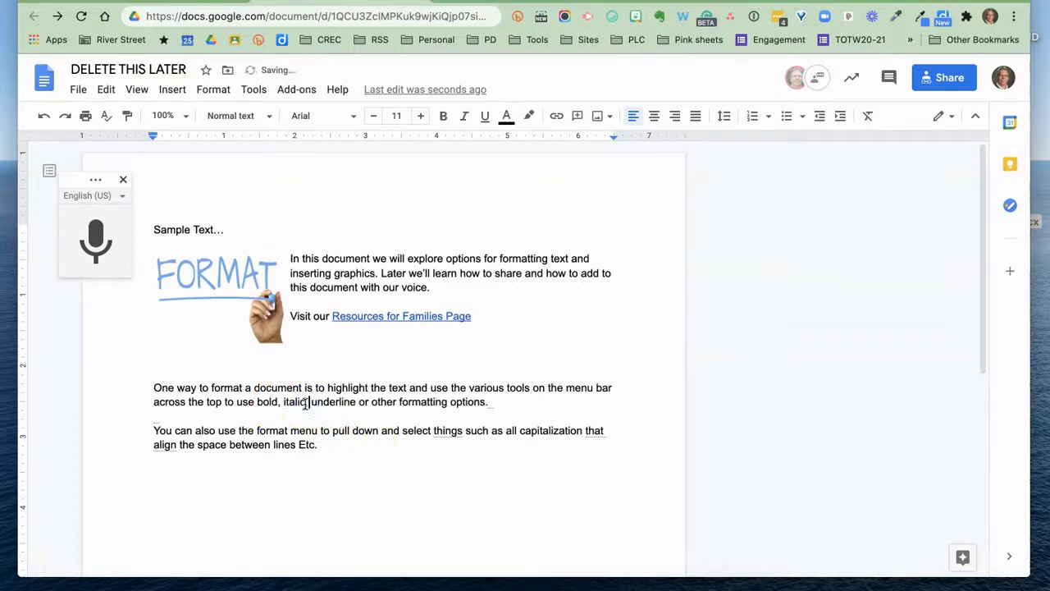